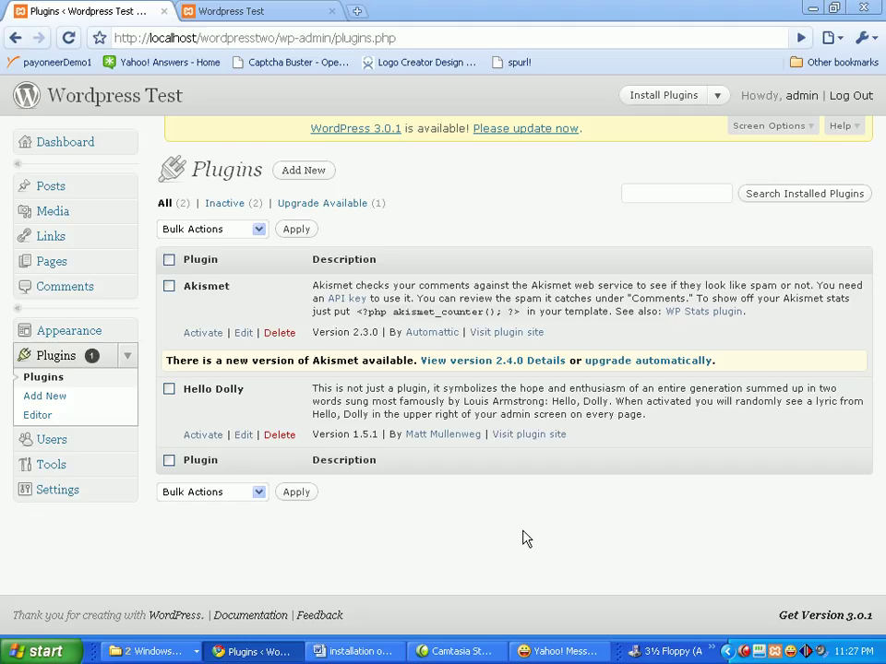
Open the page for adding new plugins and search the plugin directory for the term "page nav"
click(62, 406)
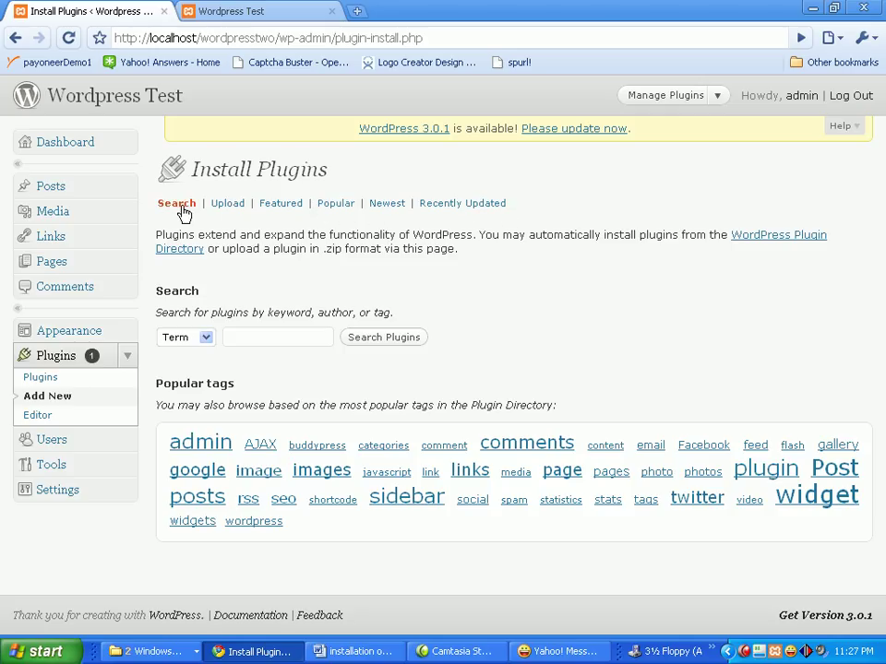
drag(214, 234, 343, 234)
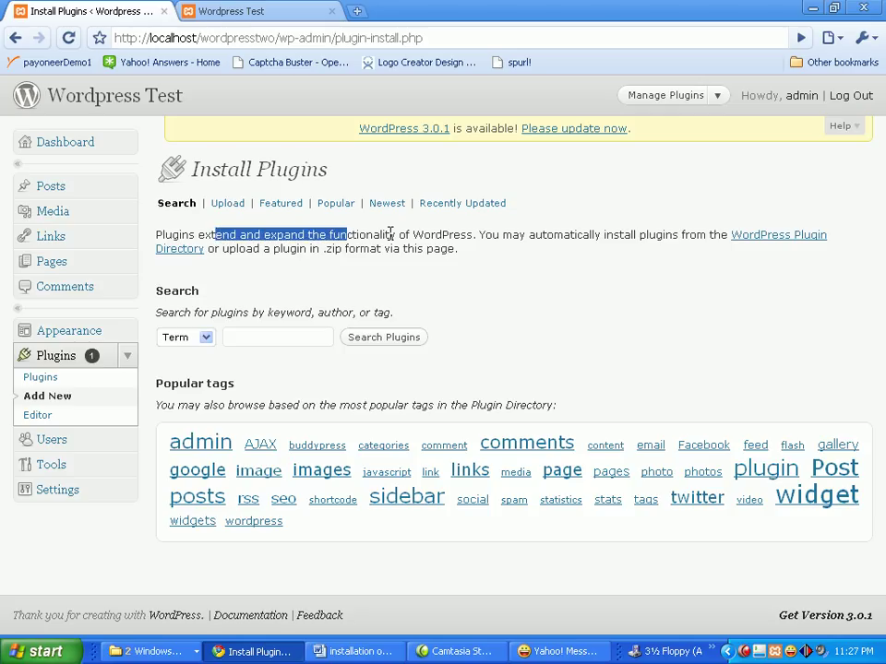
click(344, 234)
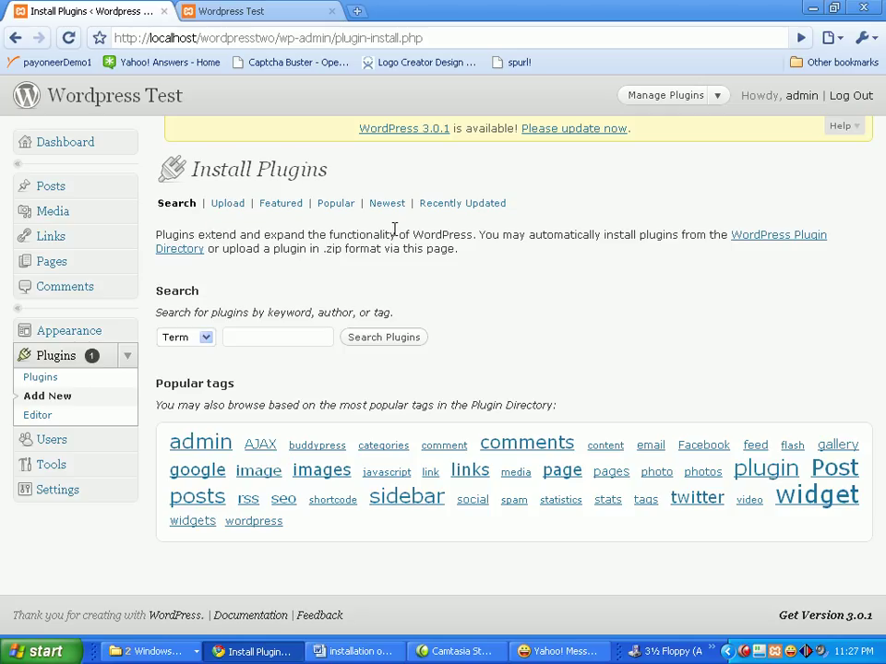
click(251, 337)
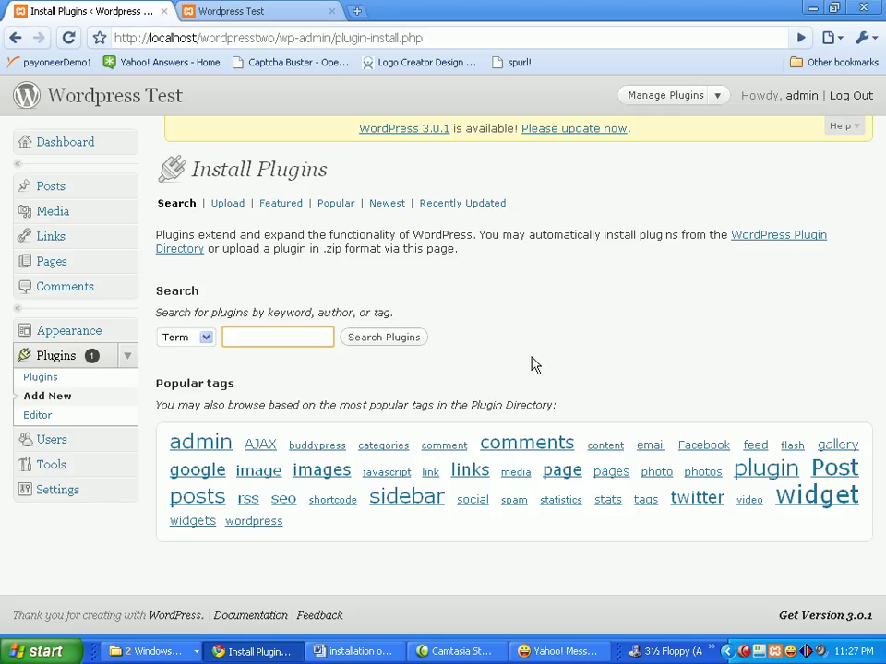
text(page nav)
click(402, 339)
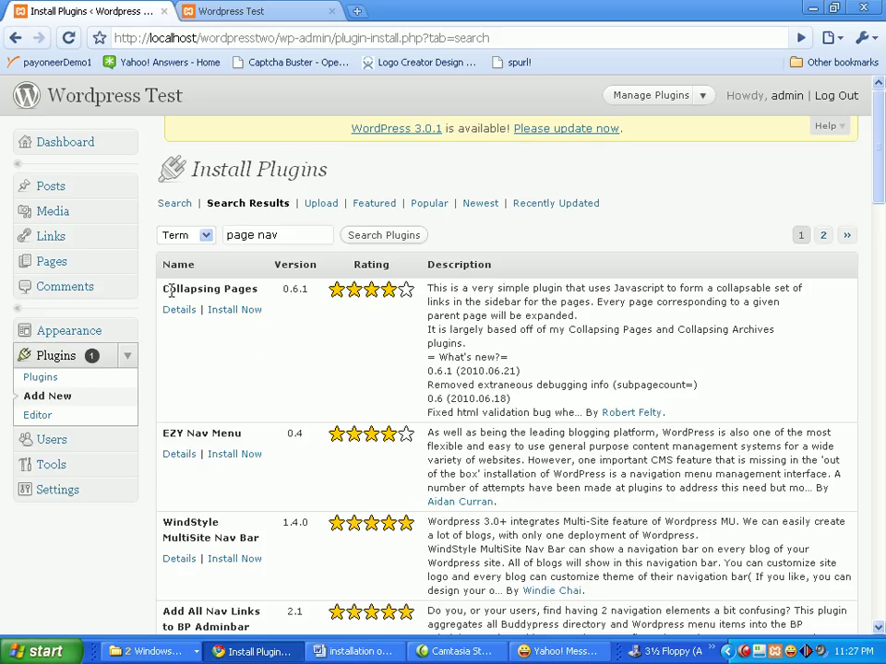
Read the name and description of the Collapsing Pages plugin in the search results
drag(174, 289, 244, 290)
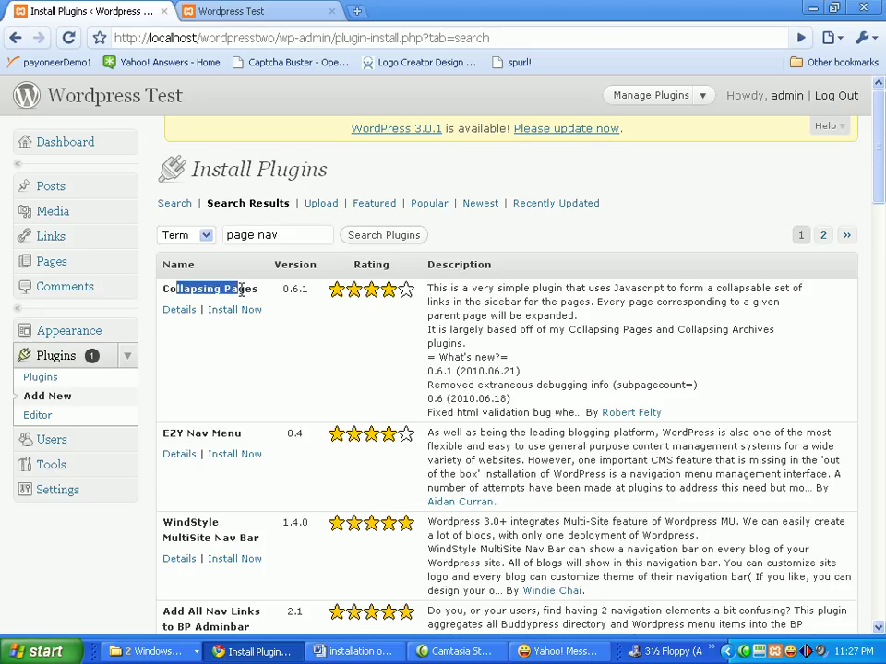
double_click(245, 234)
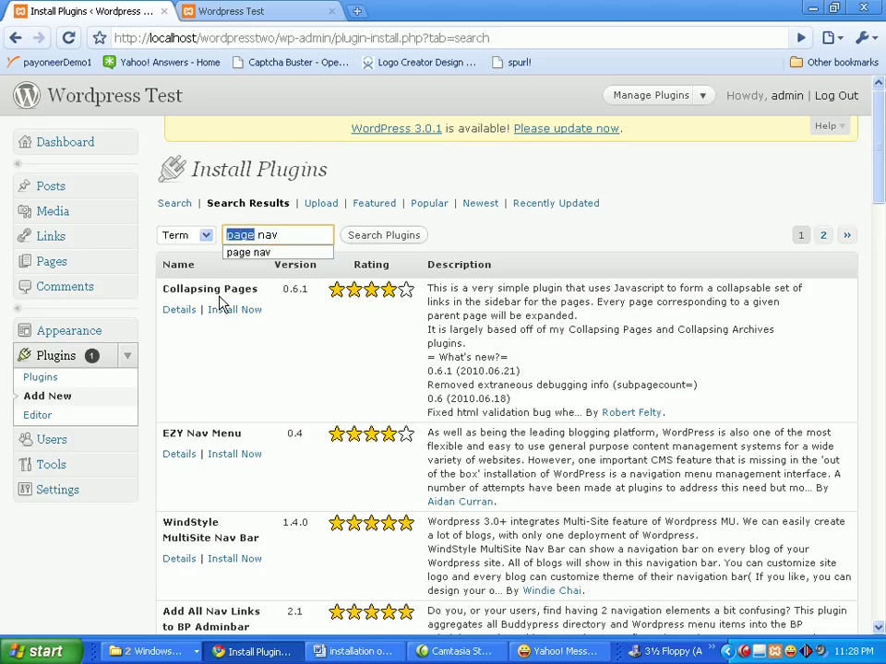
drag(178, 288, 245, 289)
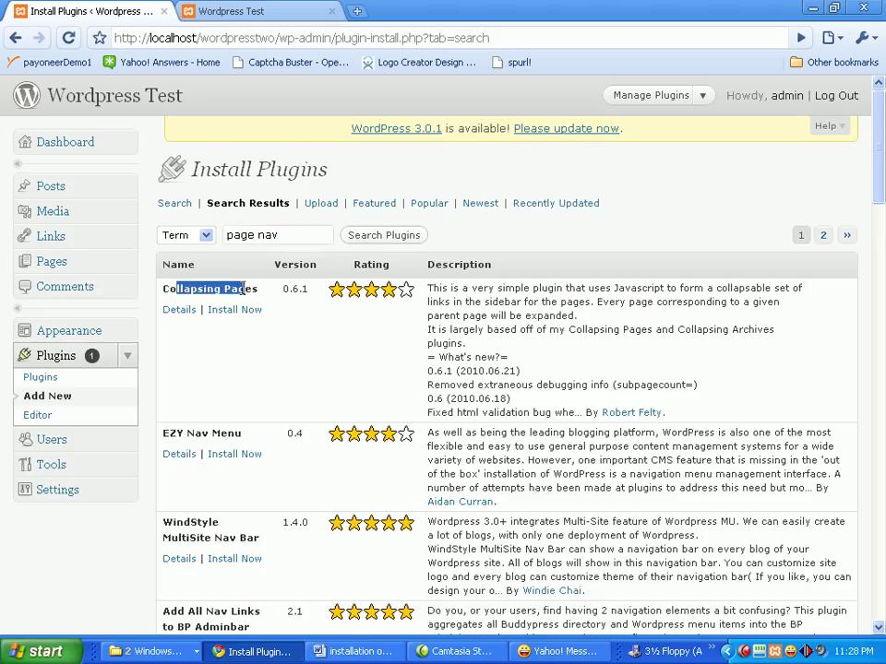
click(254, 289)
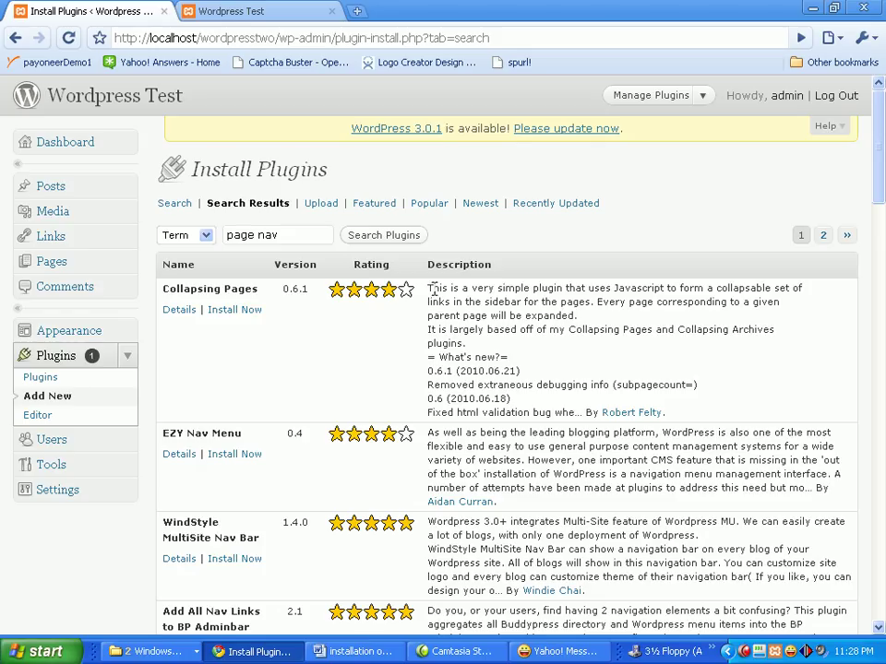
drag(432, 288, 707, 293)
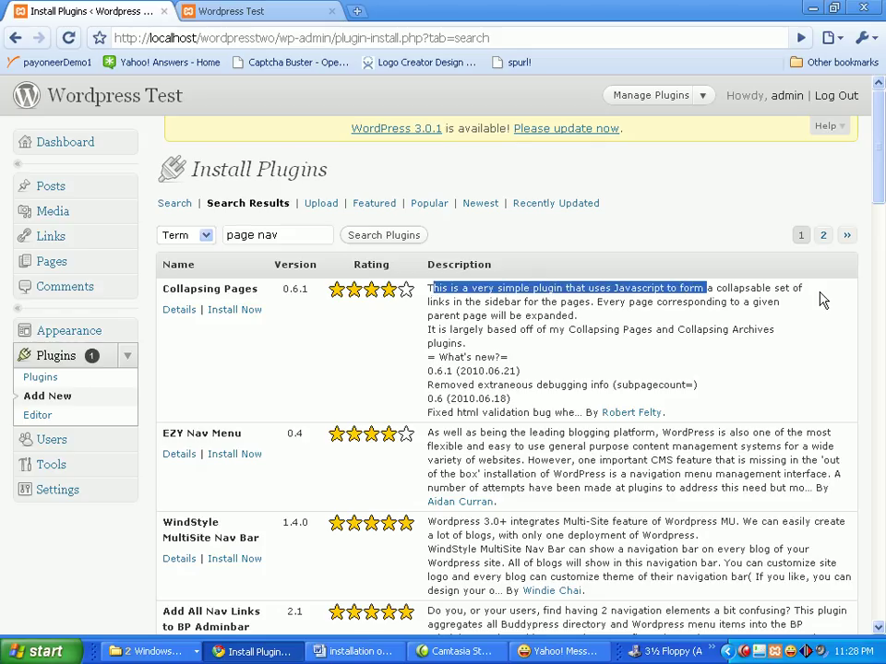
click(754, 297)
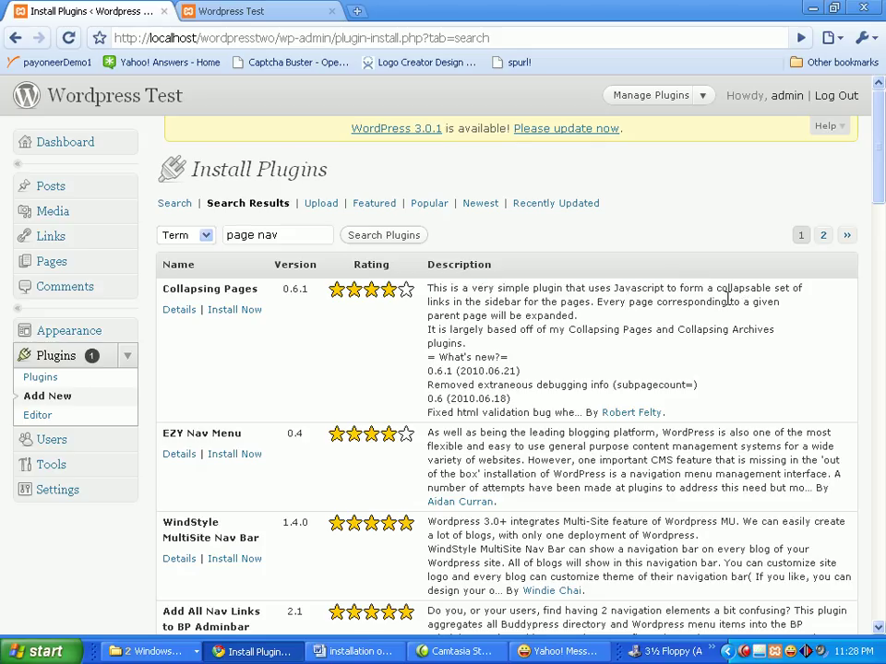
drag(719, 291, 802, 291)
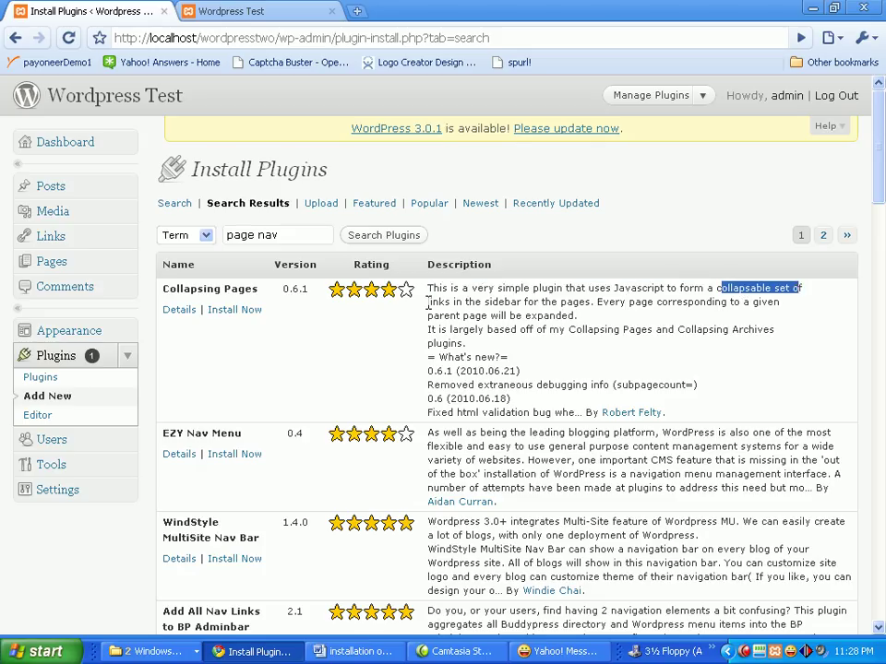
drag(428, 303, 450, 303)
click(498, 329)
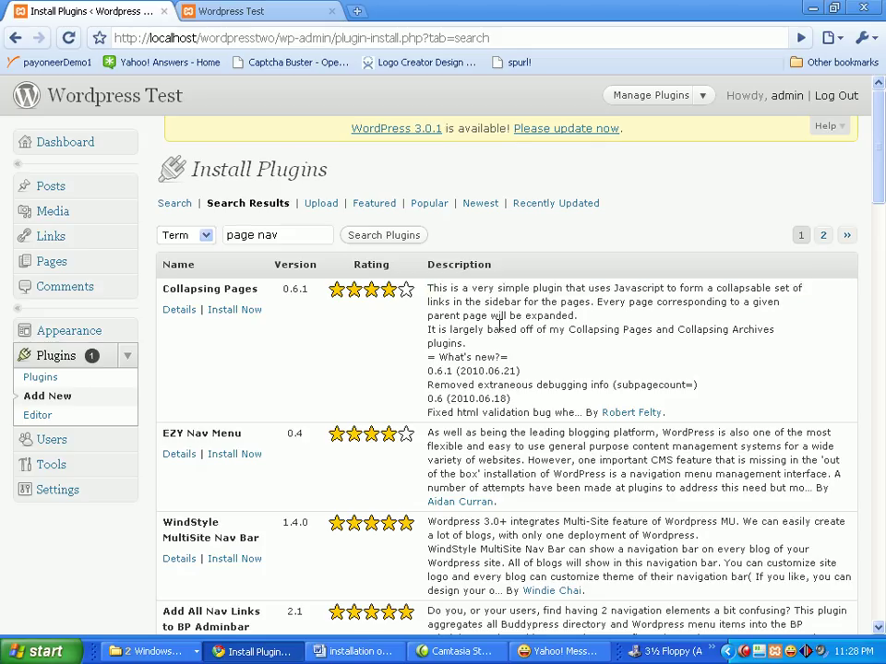
scroll(498, 325, down, 2)
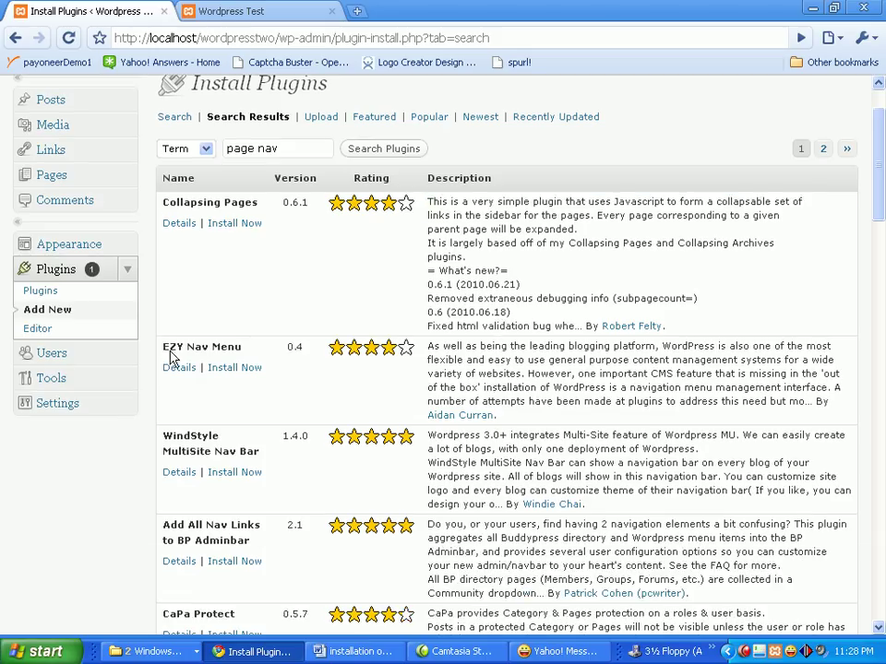
double_click(240, 202)
double_click(574, 215)
click(591, 220)
Look through the other plugins in the "page nav" search results and compare their ratings and descriptions
scroll(455, 262, down, 4)
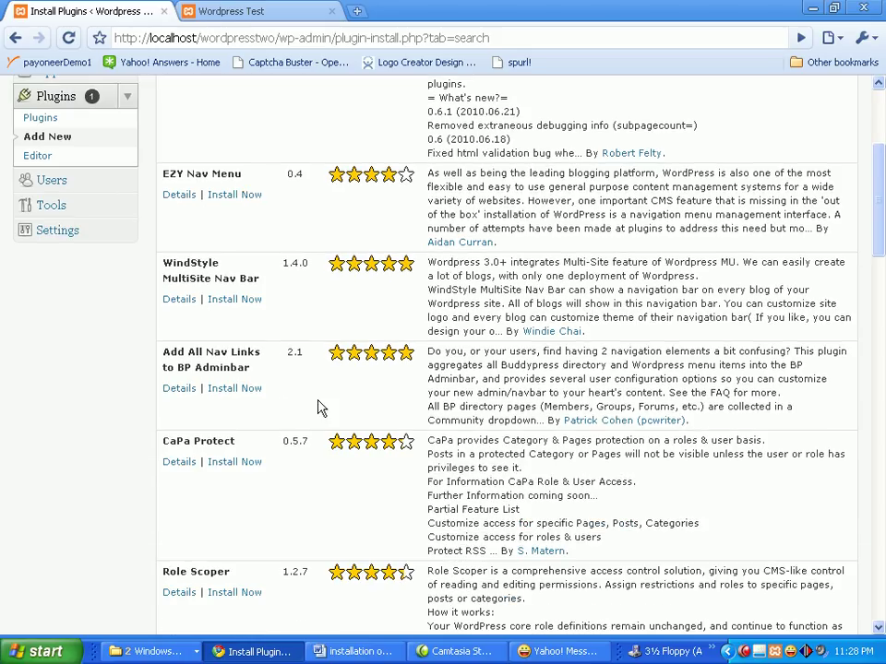
scroll(320, 407, down, 4)
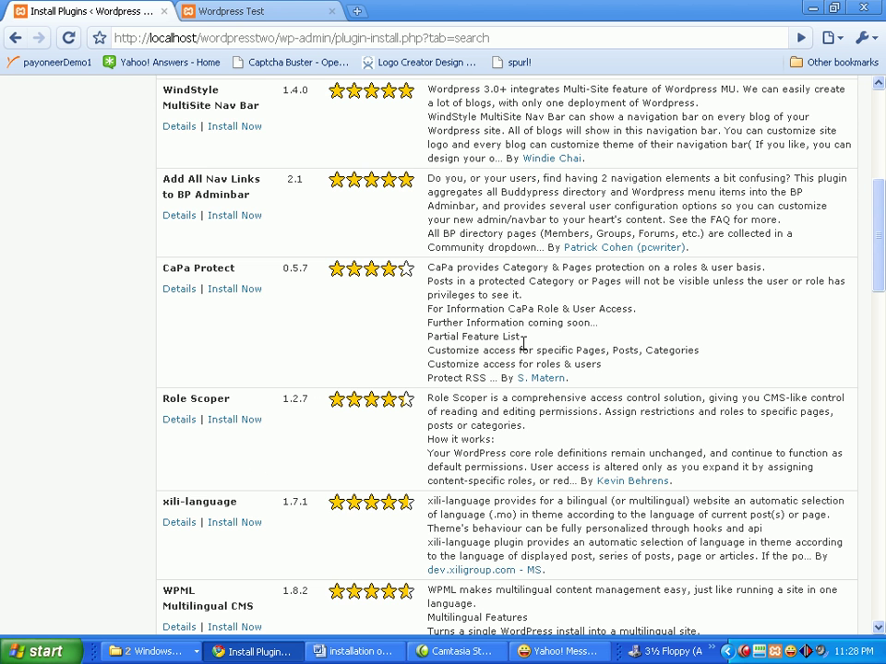
scroll(369, 244, up, 8)
scroll(491, 355, up, 2)
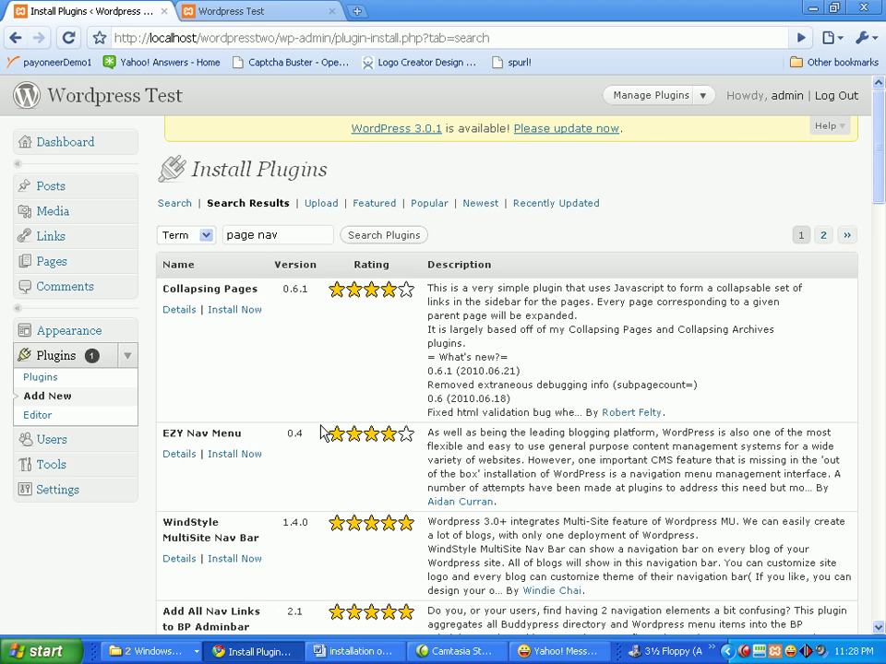
scroll(321, 432, down, 2)
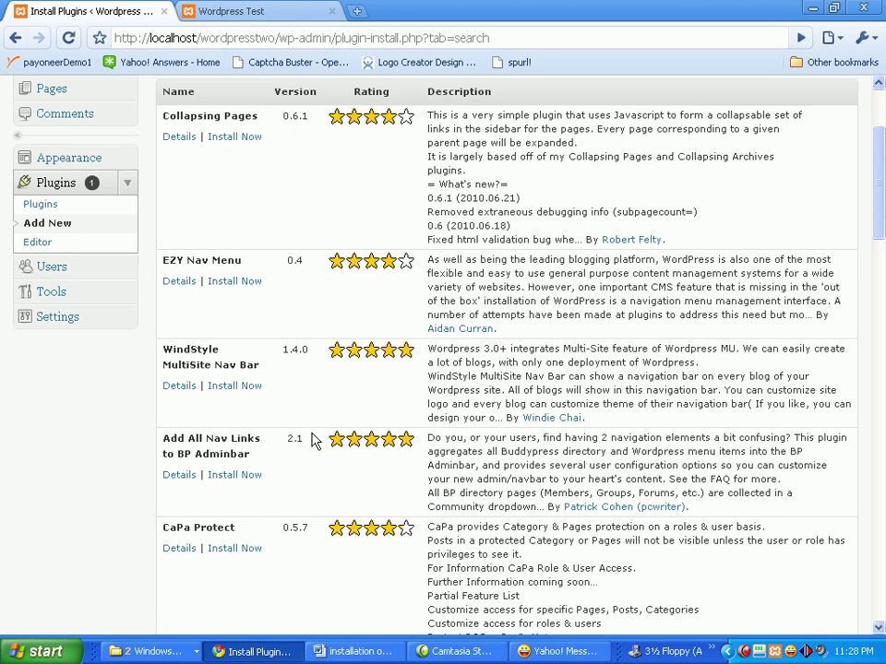
scroll(313, 443, down, 2)
scroll(313, 443, down, 1)
scroll(314, 471, up, 5)
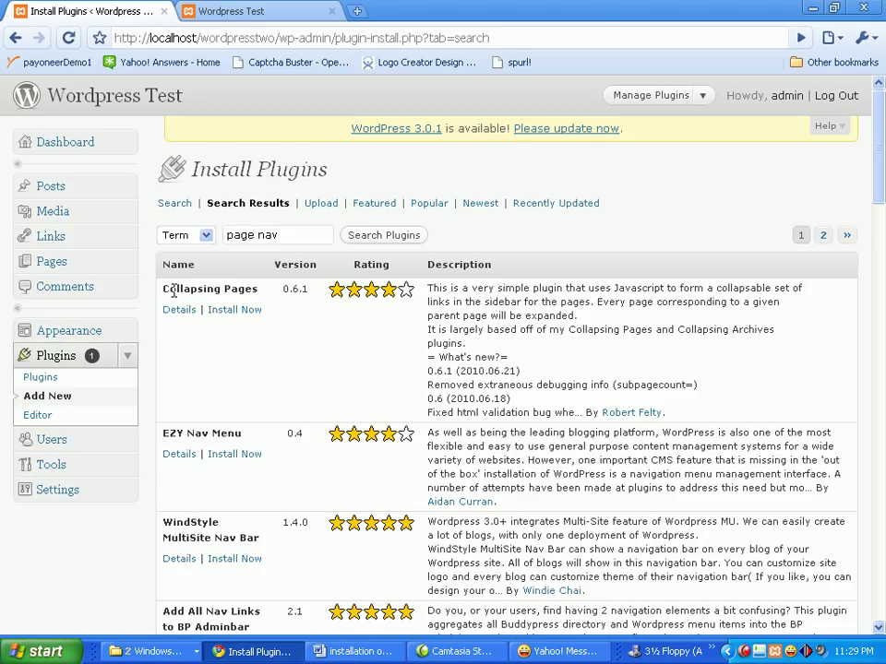
Install the Collapsing Pages plugin from the search results and accept the installation prompt
drag(175, 290, 255, 291)
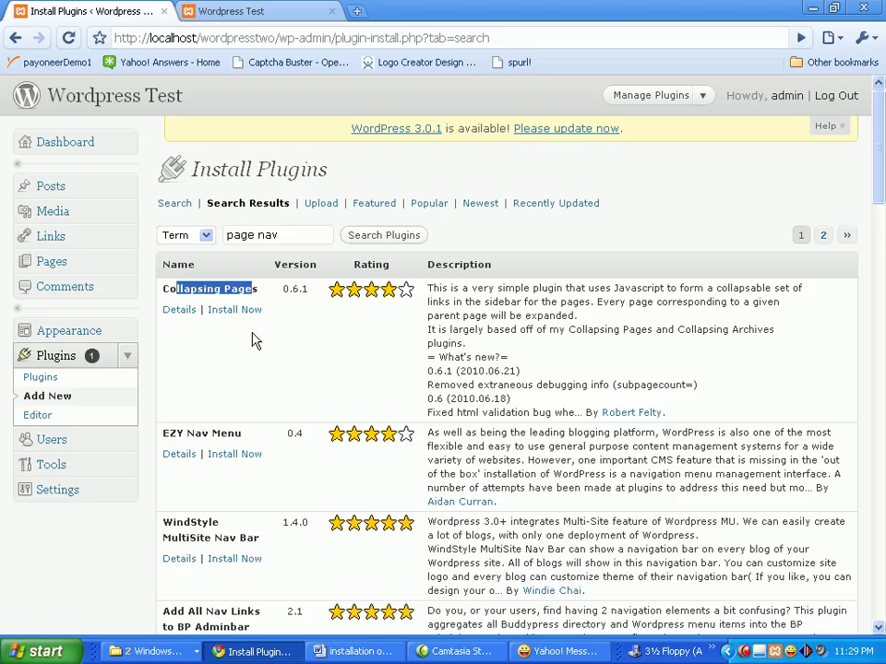
double_click(253, 330)
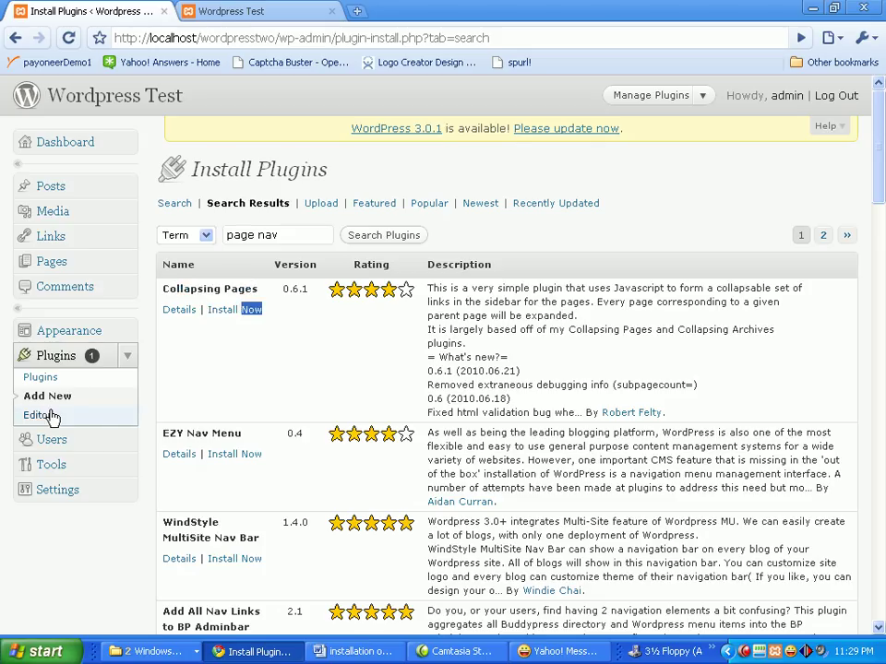
click(236, 381)
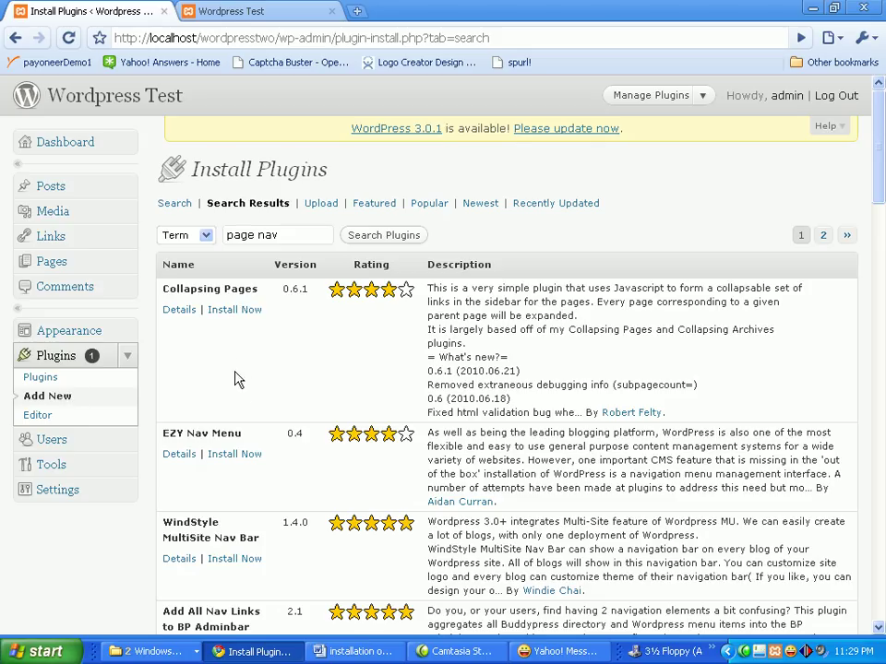
click(232, 314)
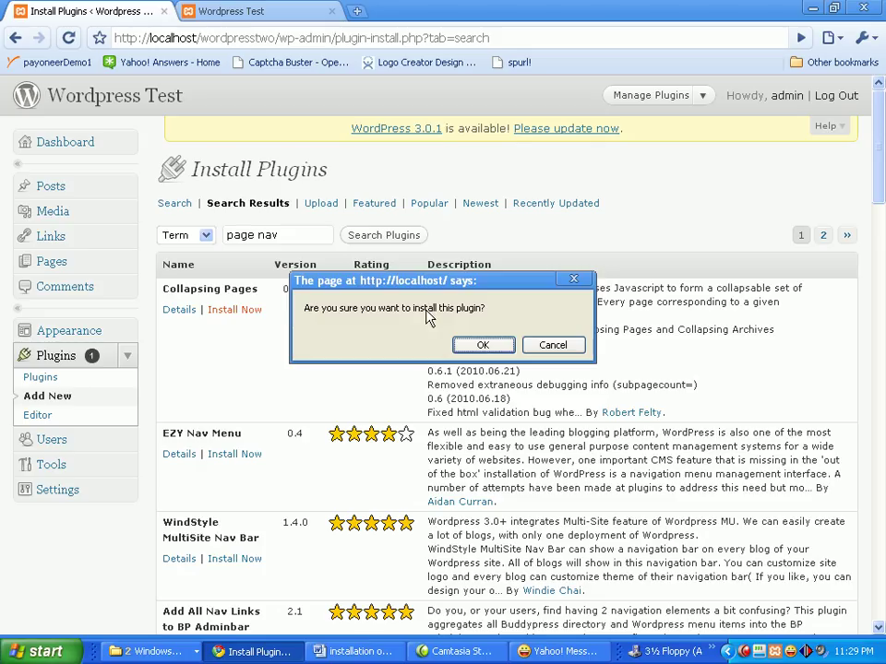
click(481, 351)
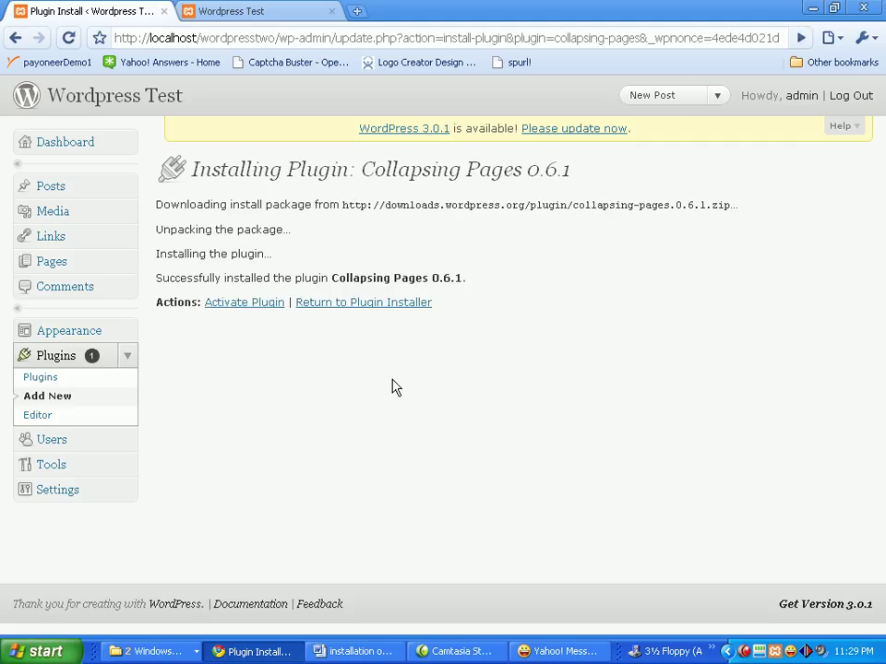
Review the Collapsing Pages installation report, including its title, outcome message and package download address
drag(217, 171, 301, 171)
drag(297, 171, 343, 171)
click(334, 172)
drag(189, 278, 254, 282)
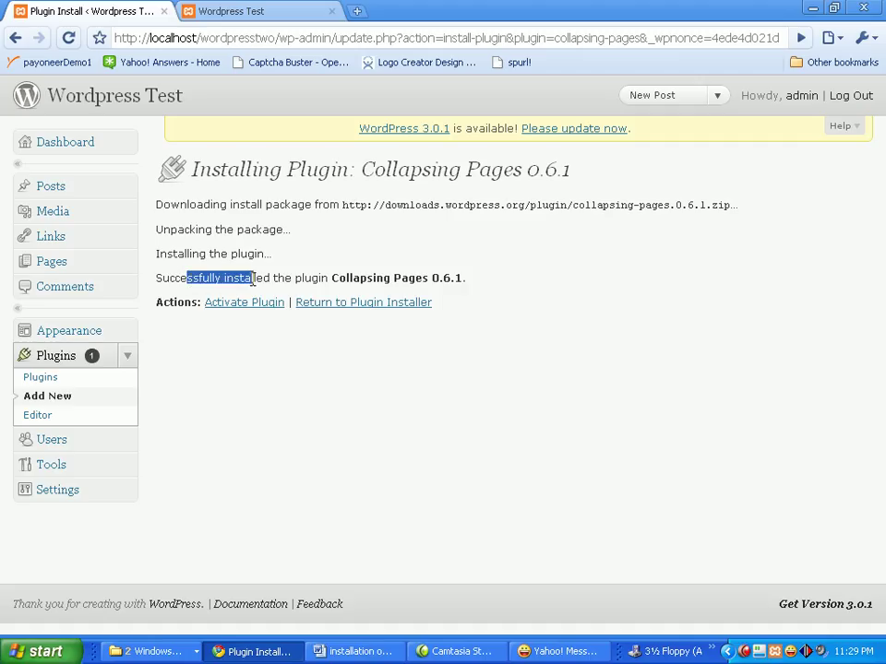
click(277, 278)
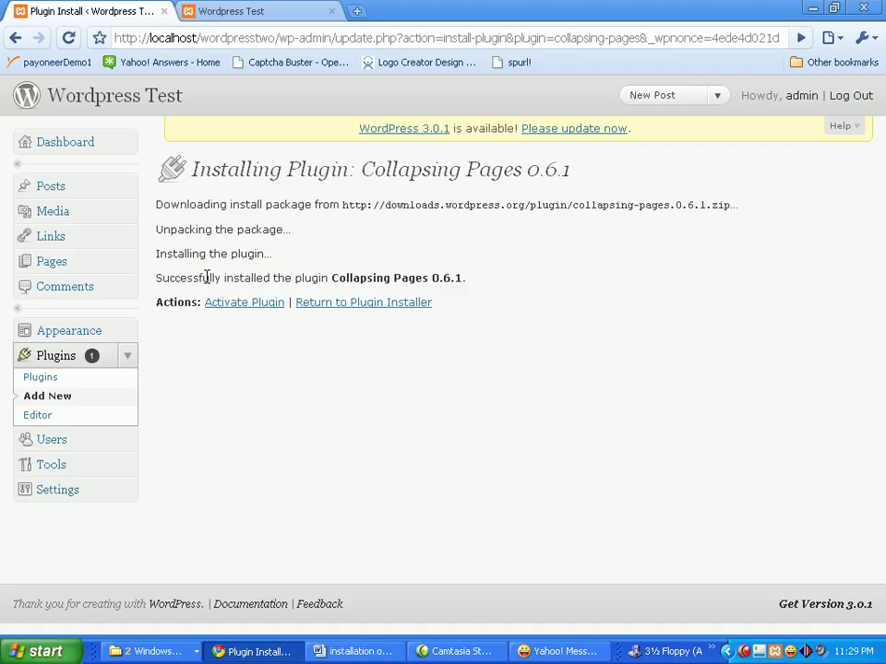
drag(196, 204, 266, 205)
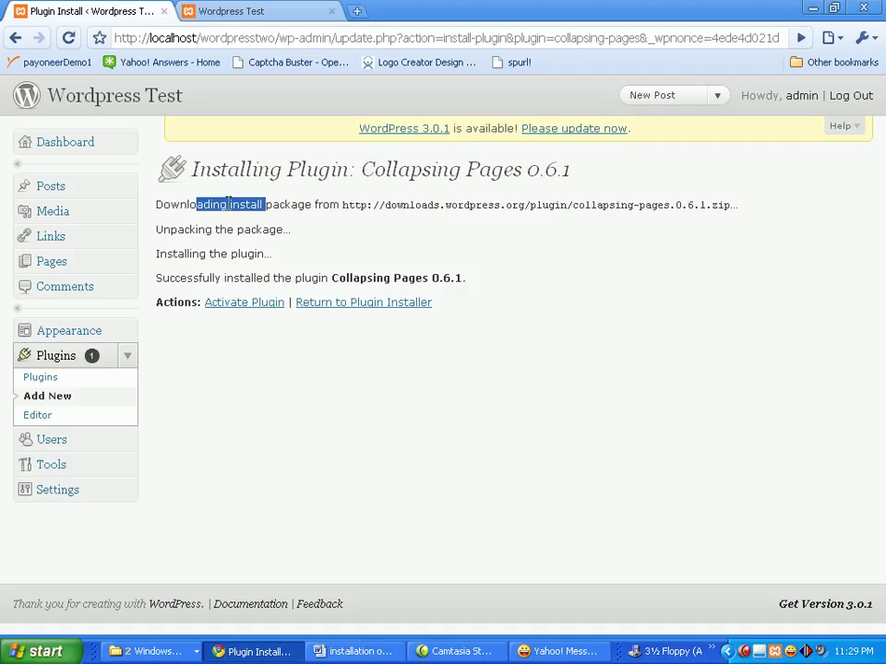
double_click(329, 205)
double_click(416, 205)
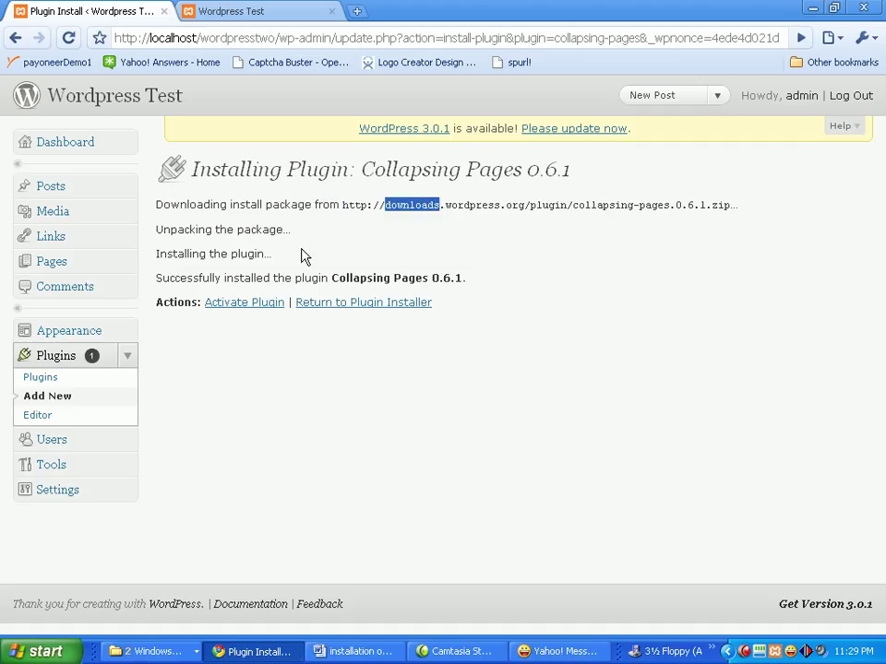
Return to the plugin installer and open the form for uploading a plugin in .zip format
click(362, 309)
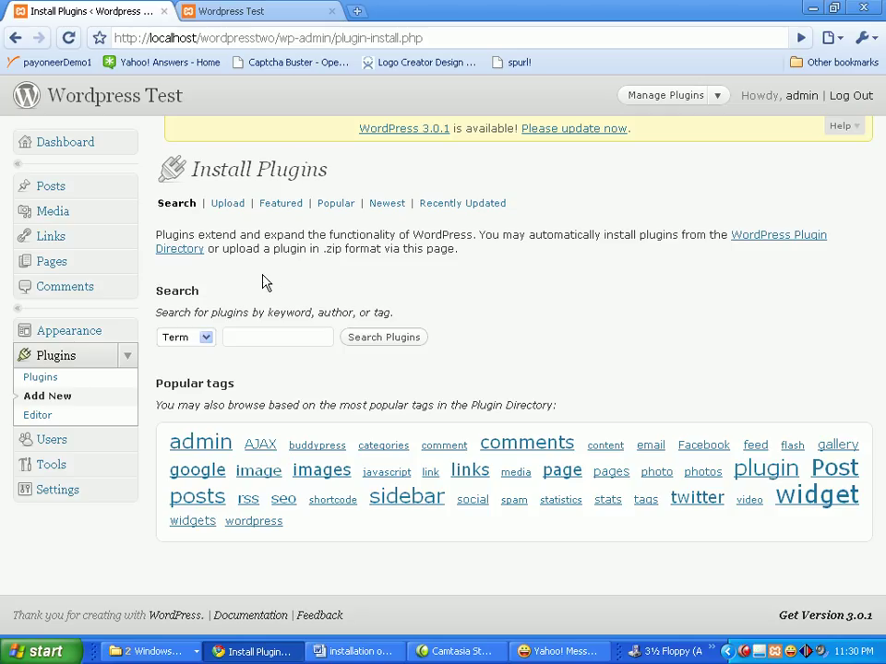
drag(245, 249, 331, 262)
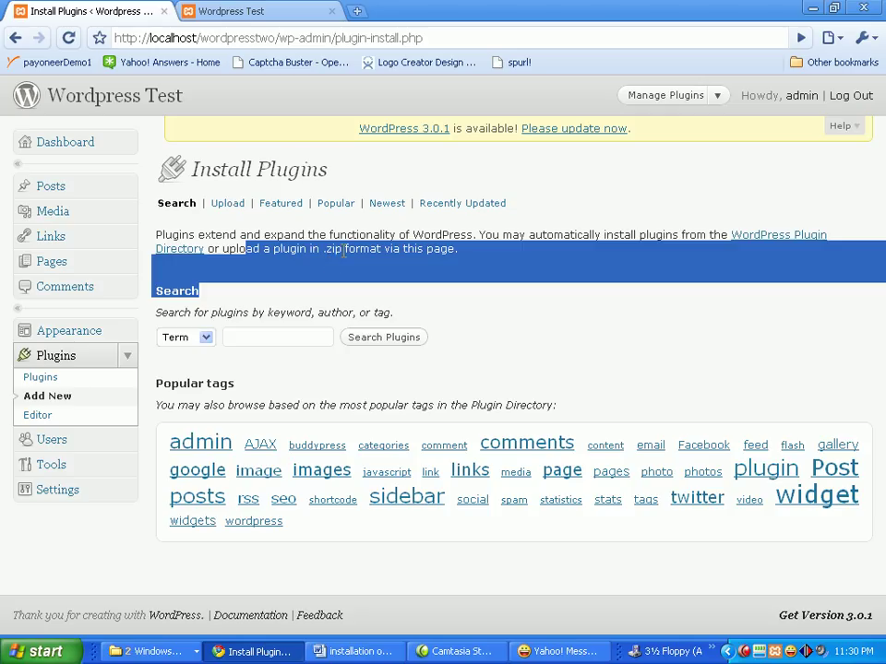
double_click(362, 249)
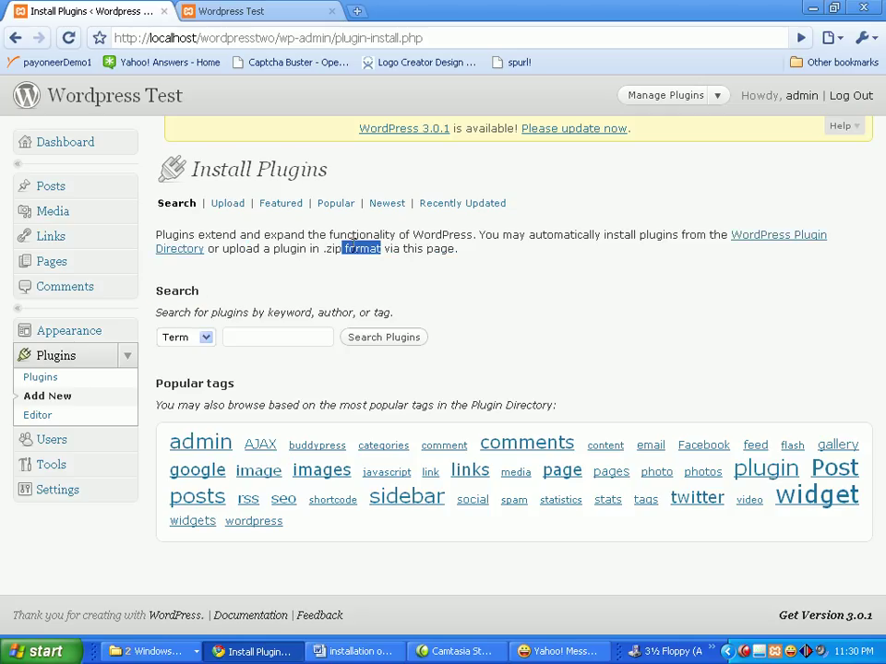
click(227, 204)
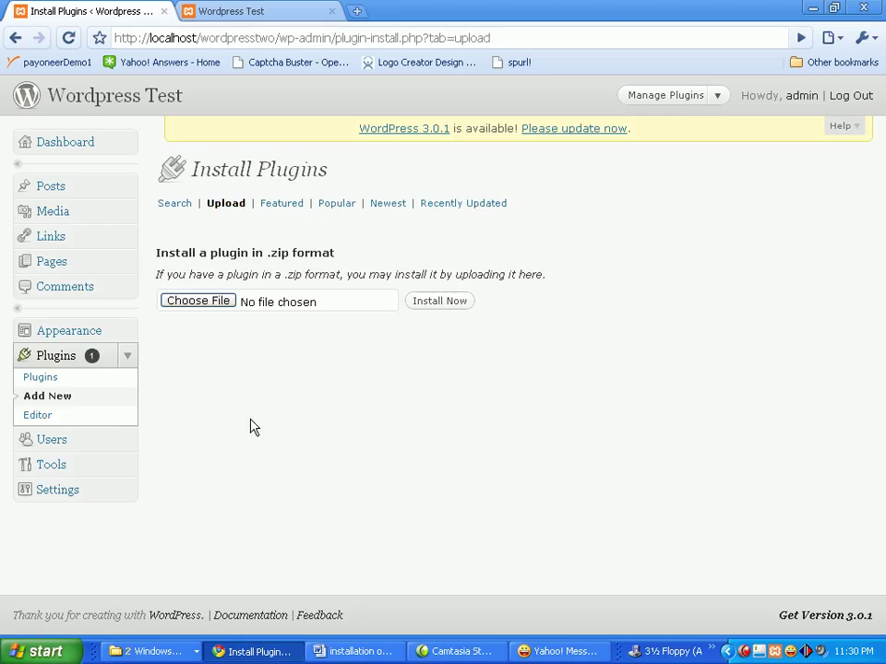
Browse for the plugin file to upload in the wordpress_plugin folder, inside web important on the GAME (E:) drive
click(199, 301)
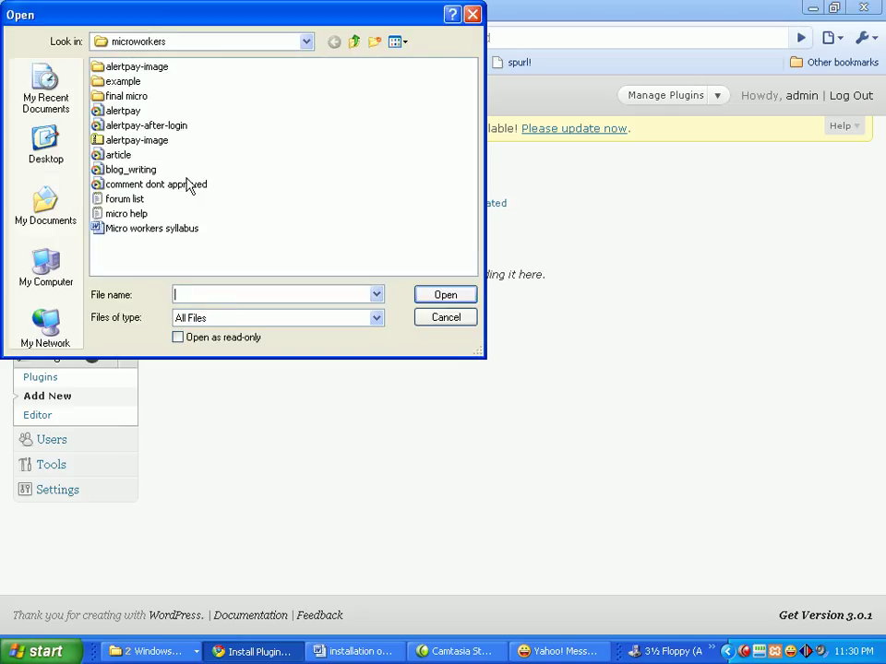
click(65, 276)
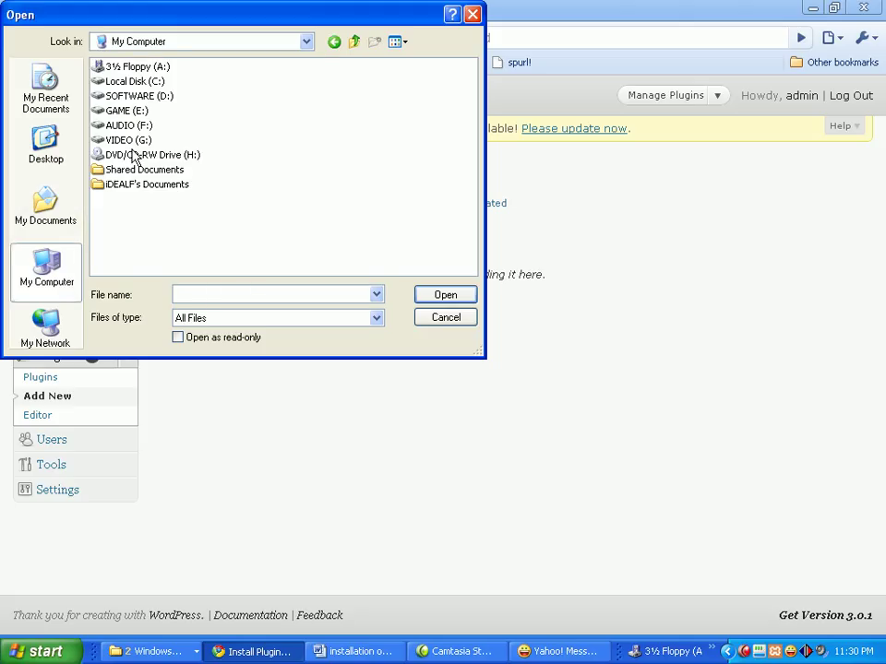
double_click(130, 111)
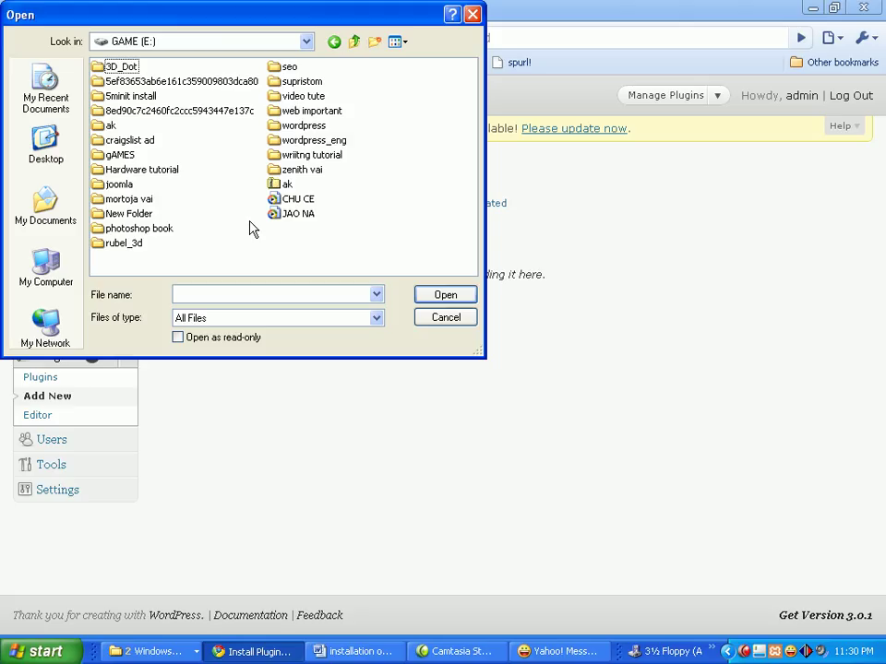
click(312, 140)
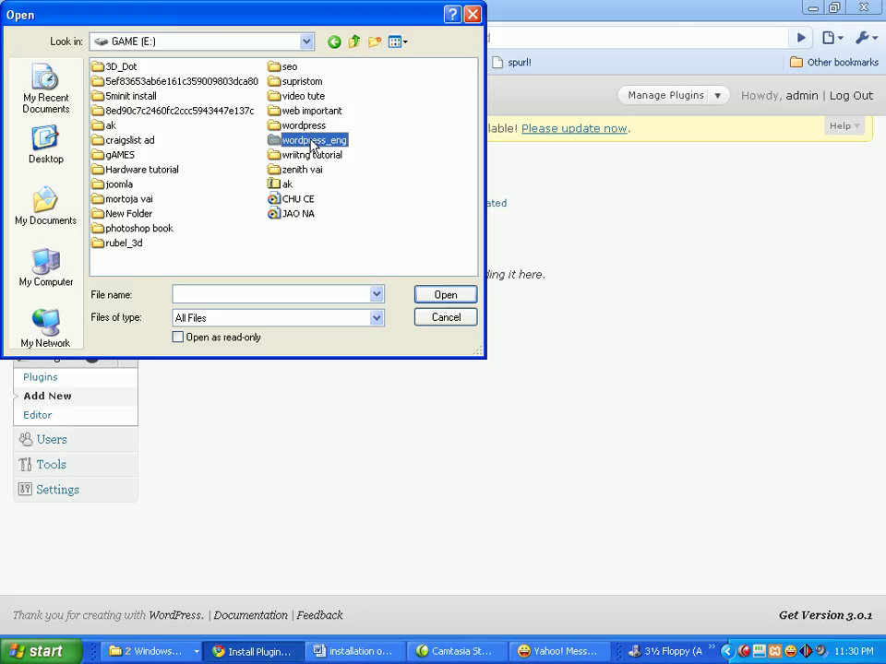
double_click(295, 111)
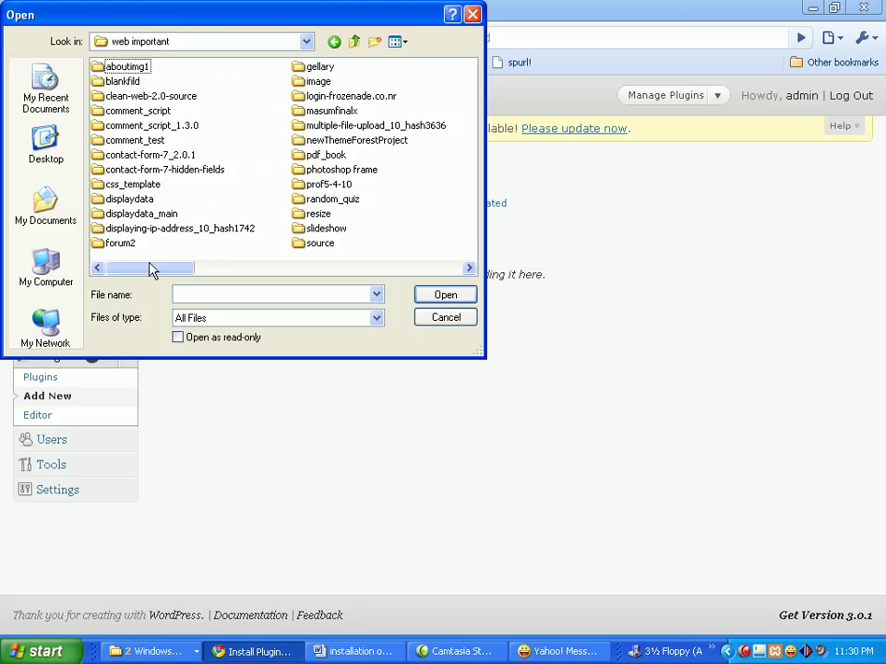
drag(152, 269, 351, 269)
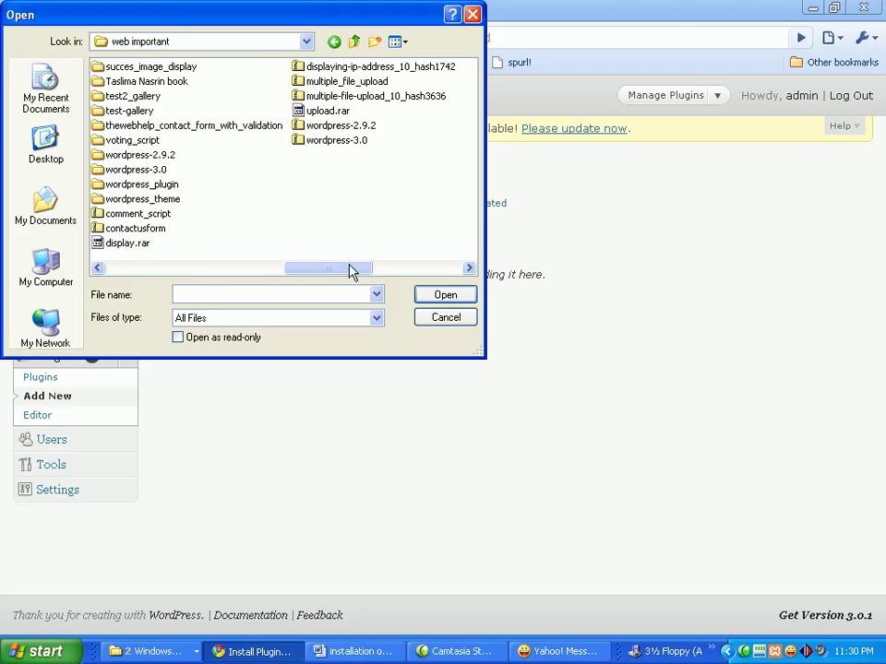
click(523, 185)
click(739, 324)
click(158, 188)
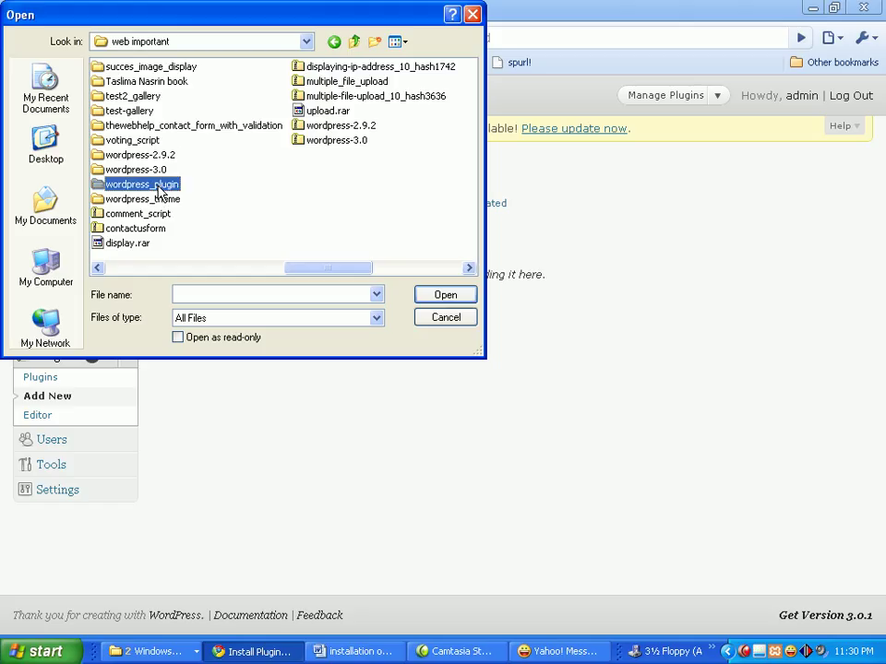
double_click(143, 187)
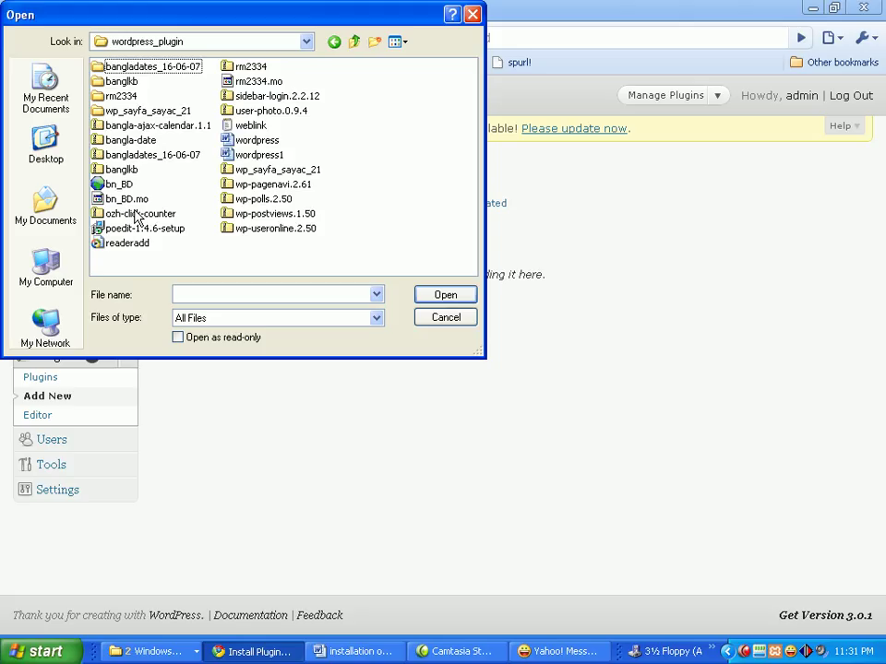
Install the plugin from the archive wp-pagenavi.2.61.zip and activate it
click(263, 213)
click(260, 200)
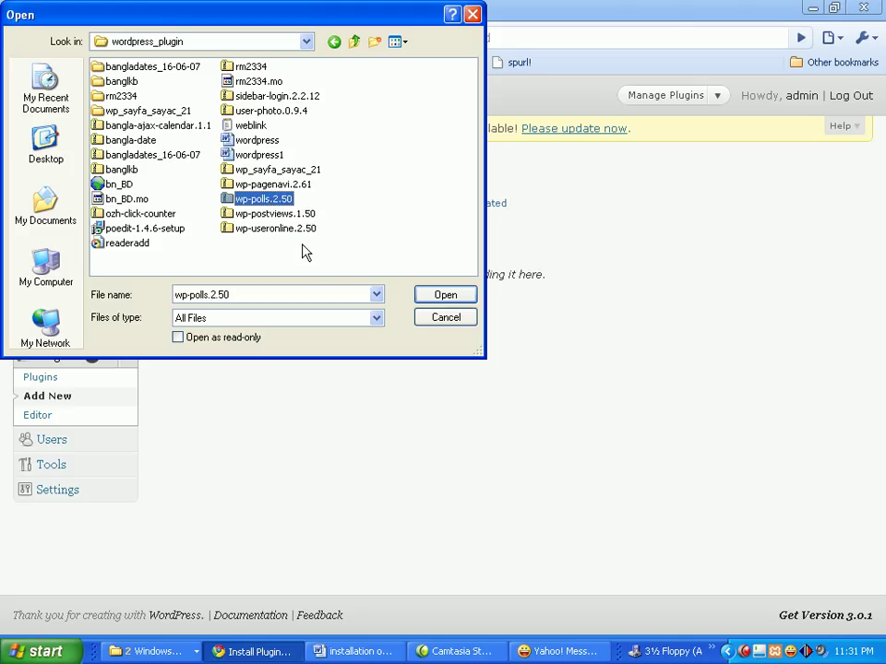
double_click(270, 185)
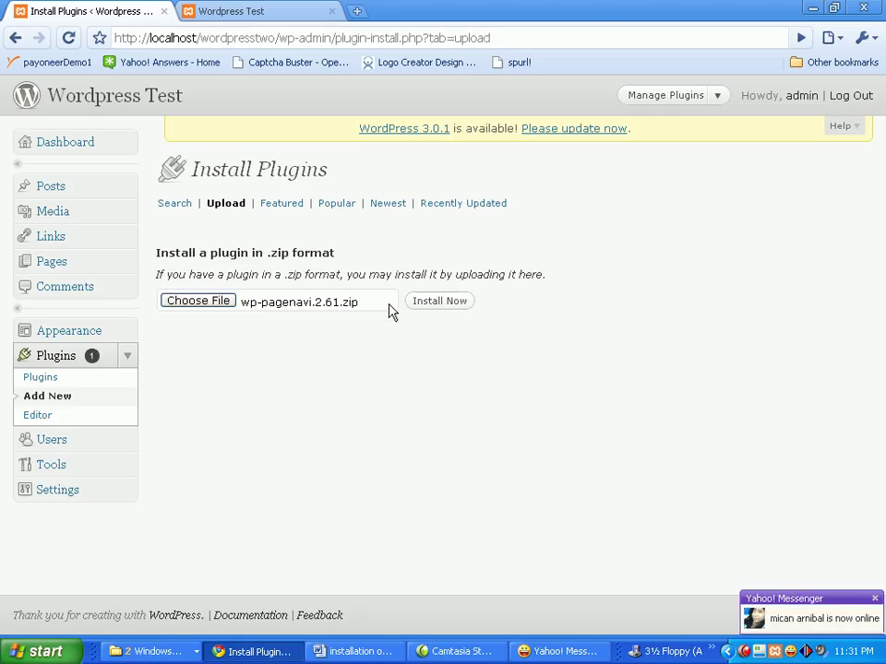
click(441, 308)
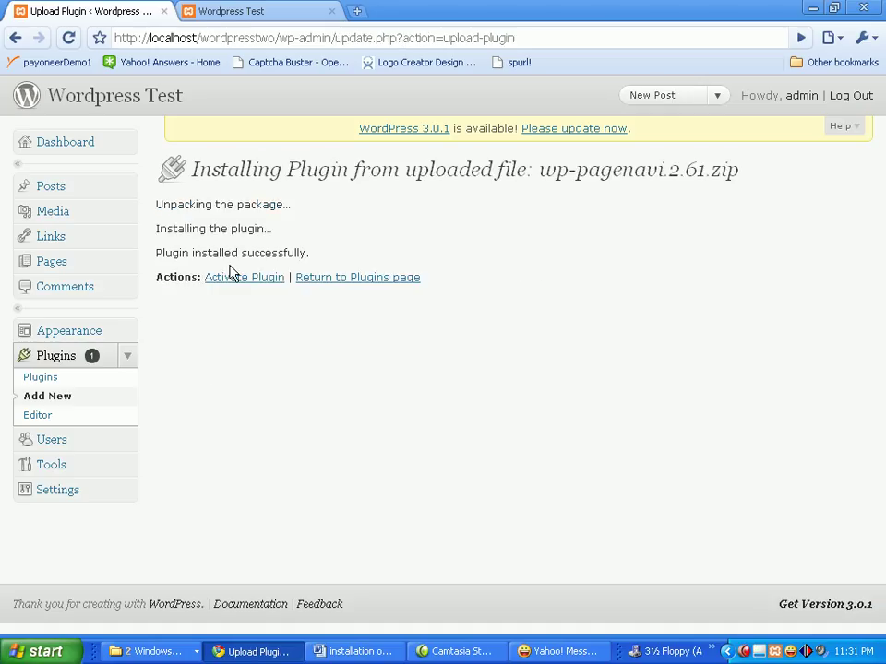
click(233, 287)
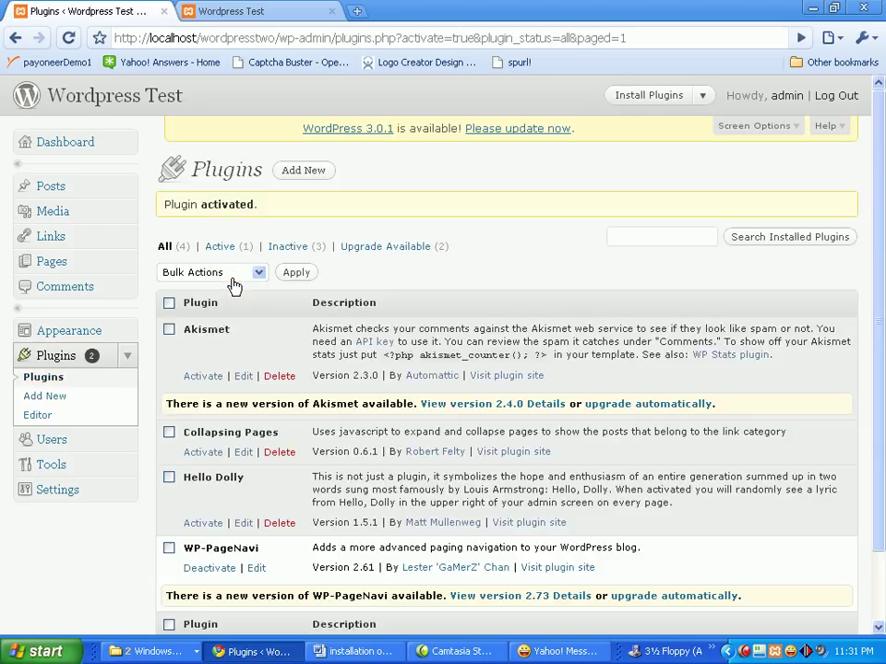
Review the installed plugins list, checking the Collapsing Pages and WP-PageNavi entries and their available actions
scroll(277, 381, down, 2)
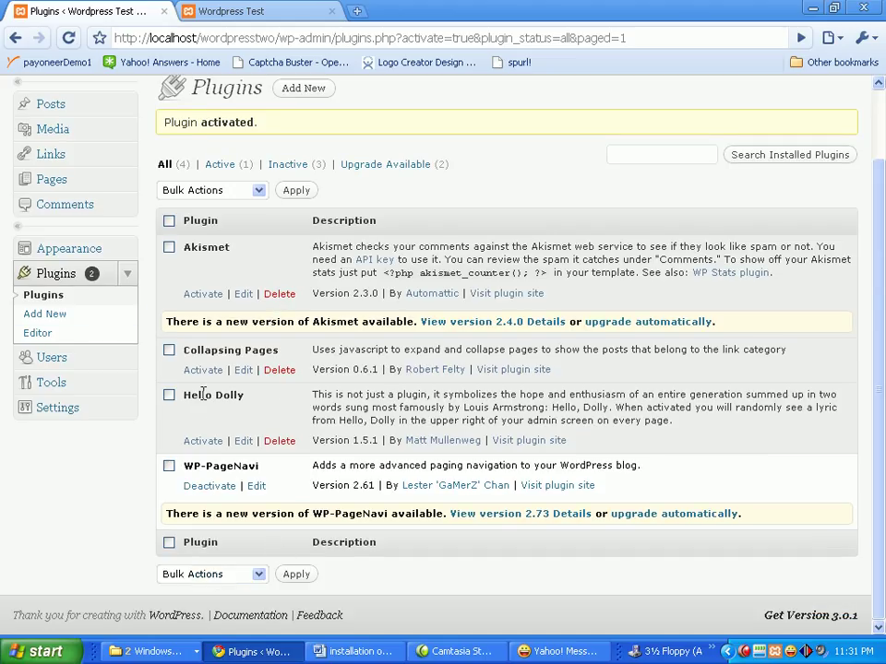
drag(199, 351, 279, 351)
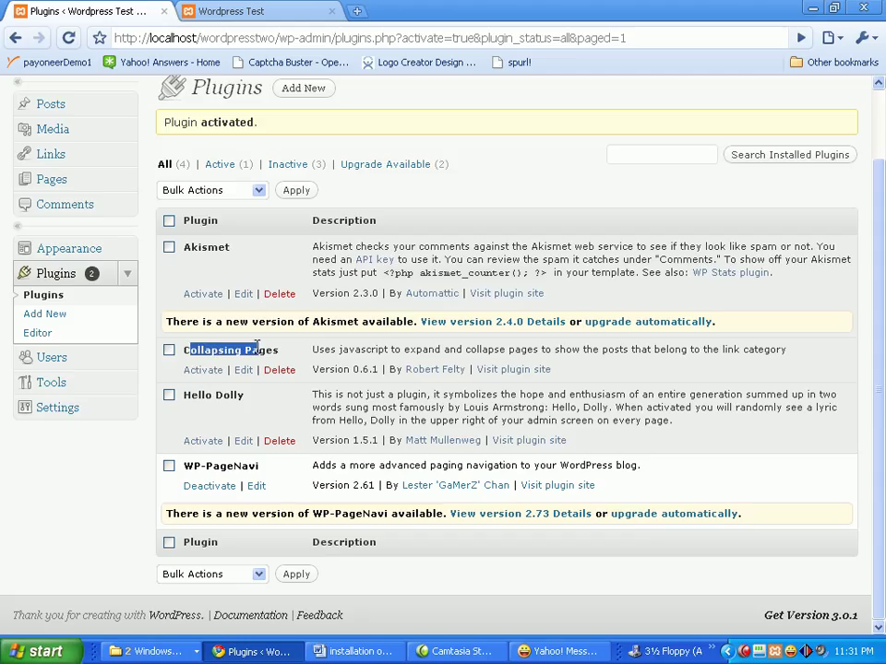
click(289, 351)
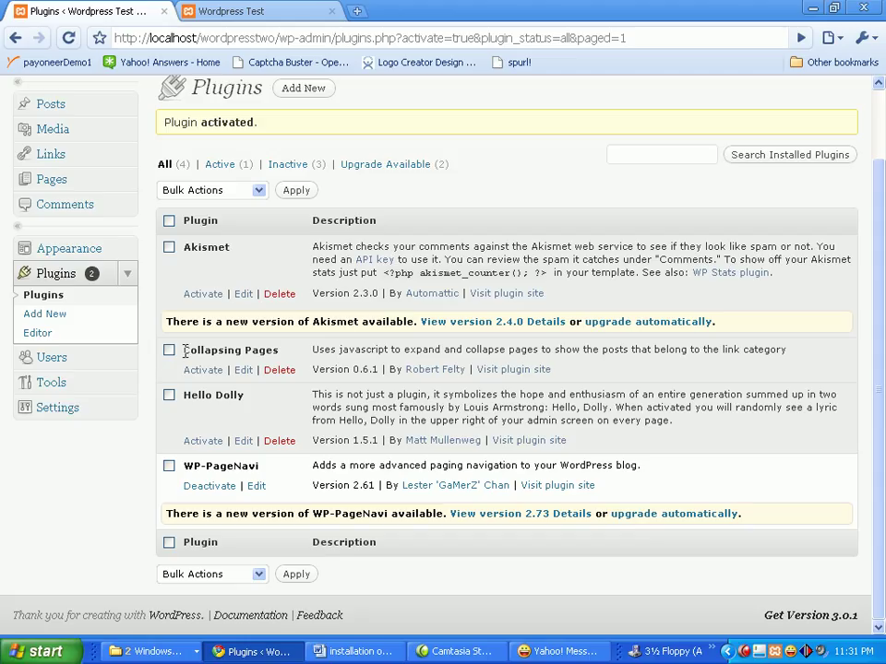
drag(188, 351, 262, 352)
click(252, 426)
scroll(257, 474, up, 2)
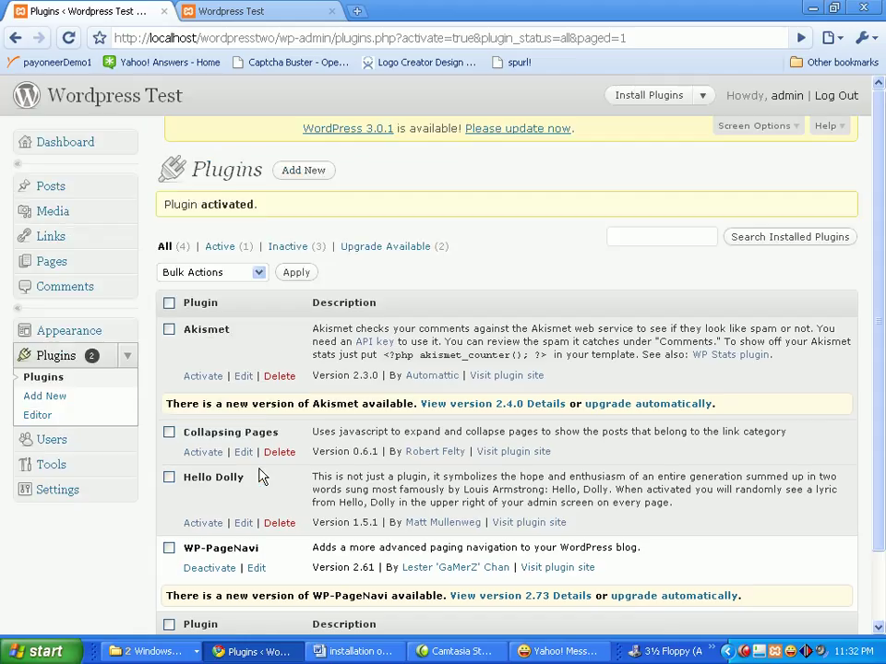
scroll(257, 474, down, 2)
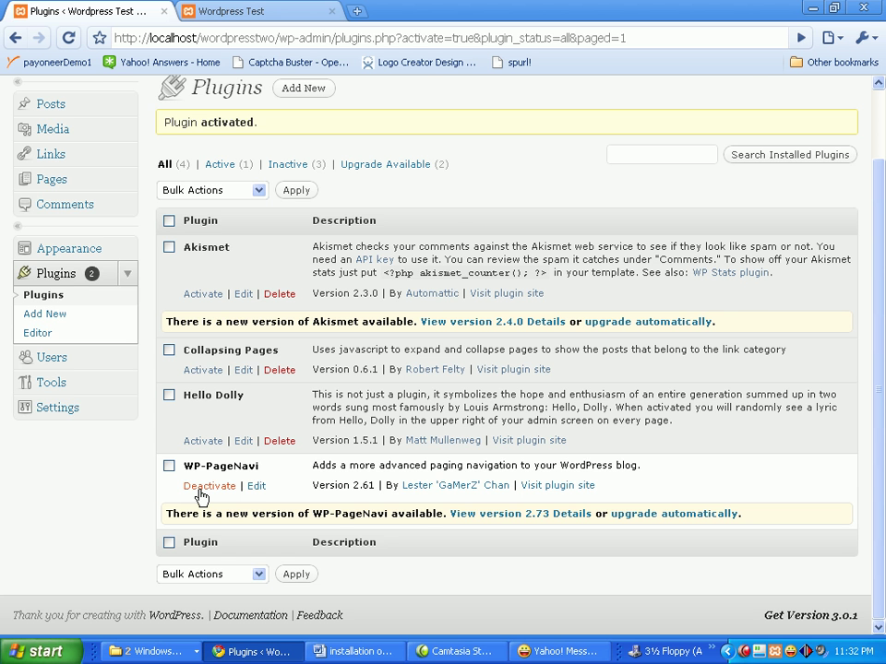
Inspect the site's front page from its header menu to its footer, and return to the installed plugins list
click(253, 20)
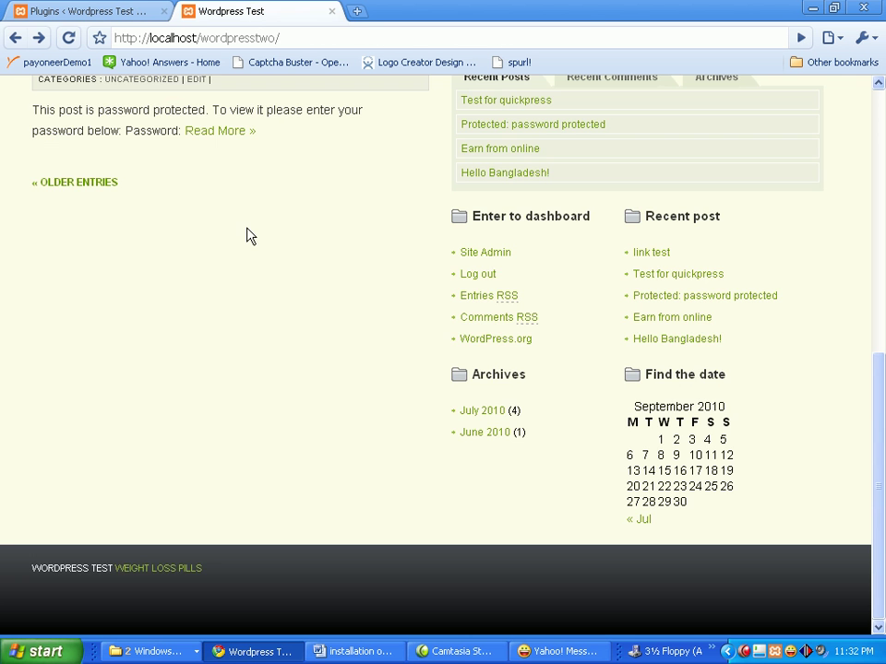
scroll(247, 236, up, 5)
scroll(239, 133, up, 2)
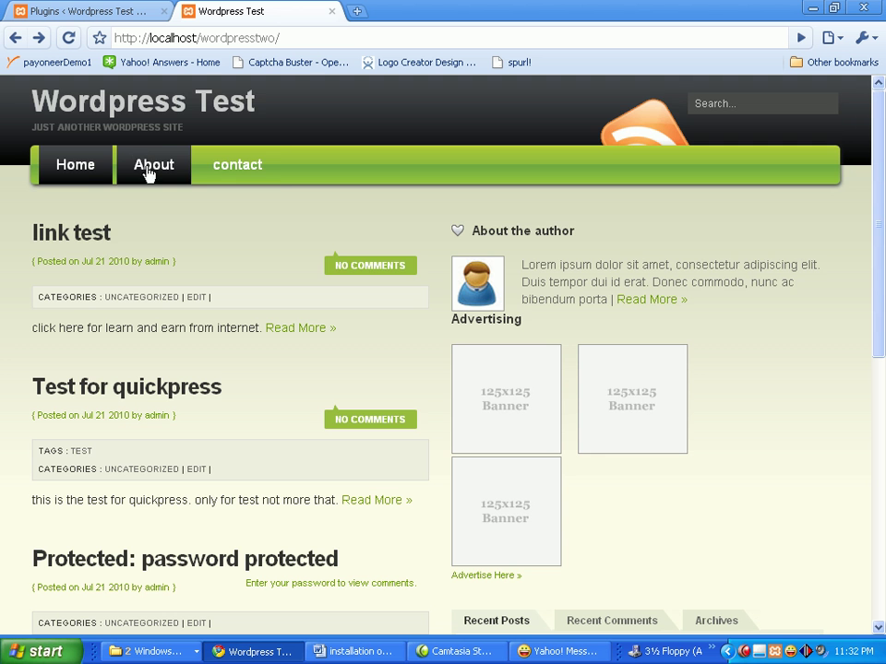
scroll(284, 191, down, 3)
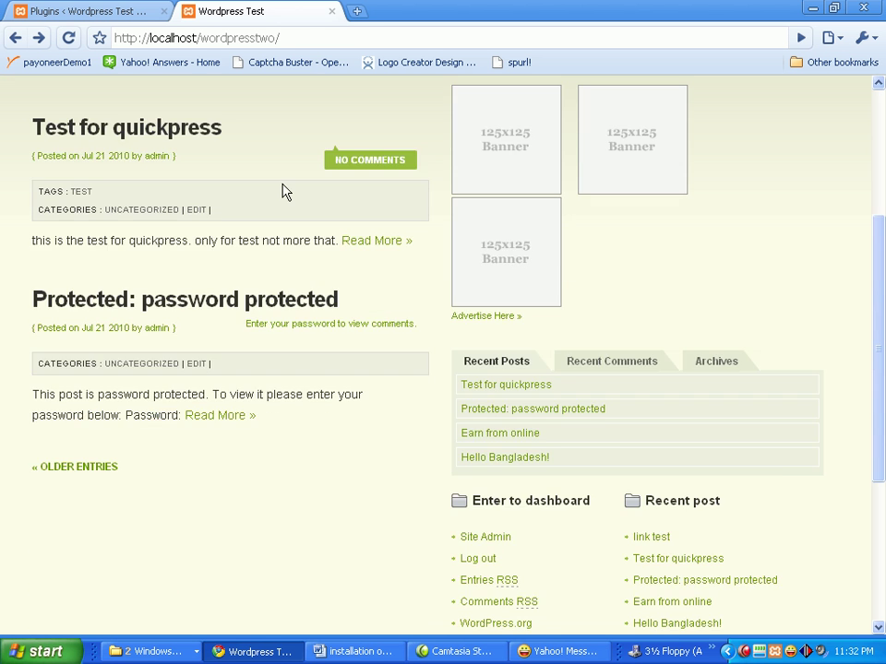
scroll(287, 221, down, 3)
scroll(288, 230, up, 6)
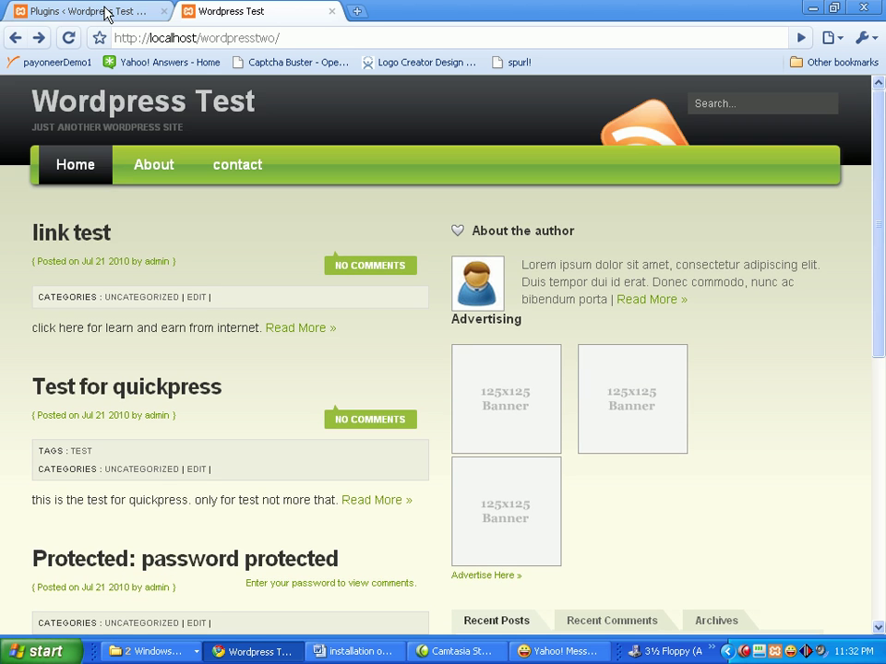
click(106, 13)
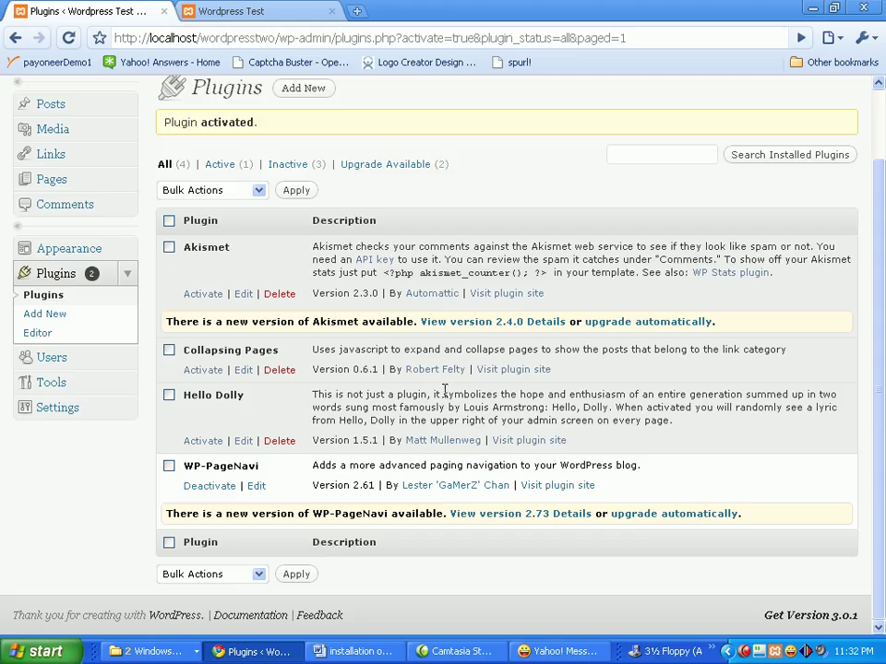
scroll(444, 390, up, 2)
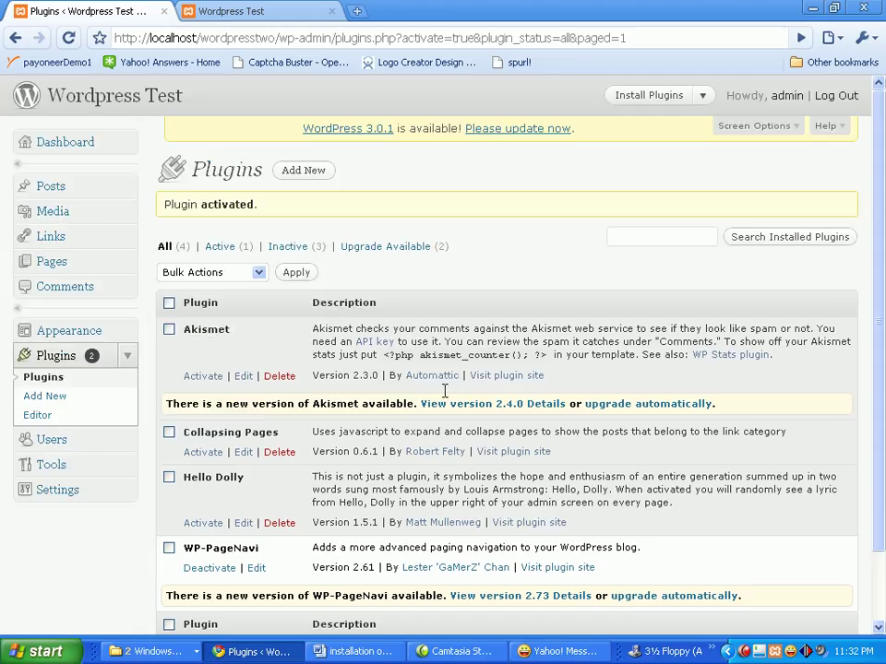